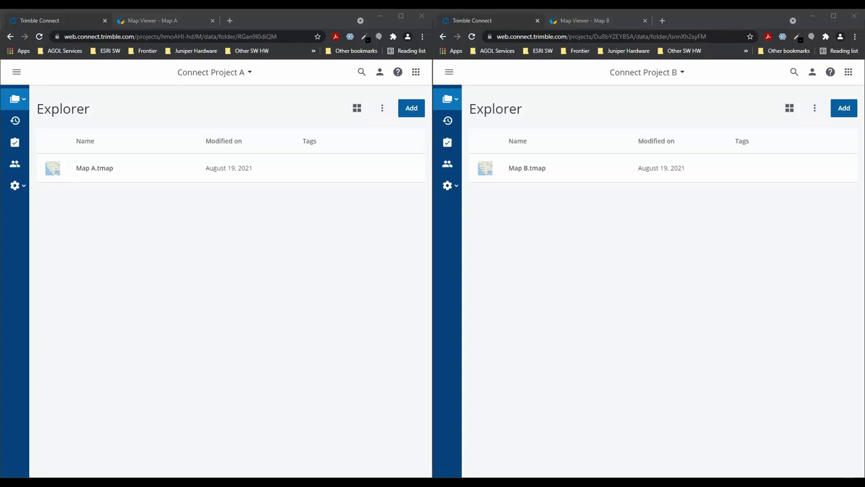
# Bring Map A's Map Viewer to the front in the left window and Map B's in the right.
pyautogui.hotkey('ctrl', 'Tab')
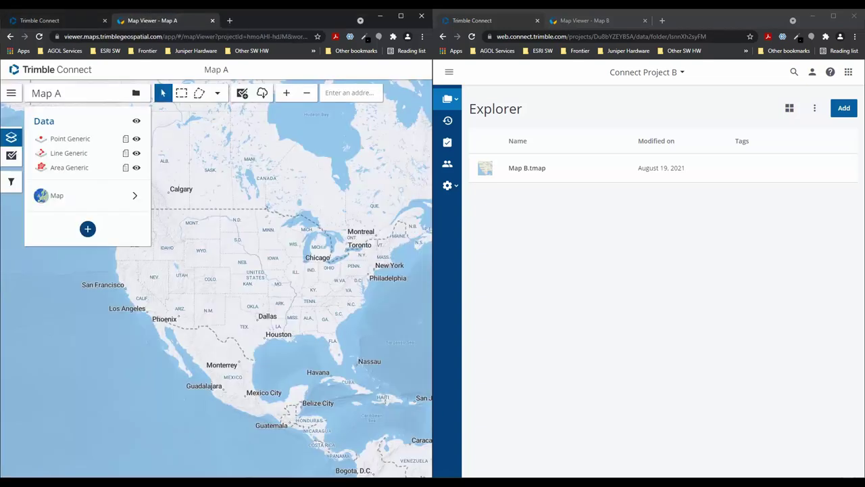
pyautogui.hotkey('ctrl', 'Tab')
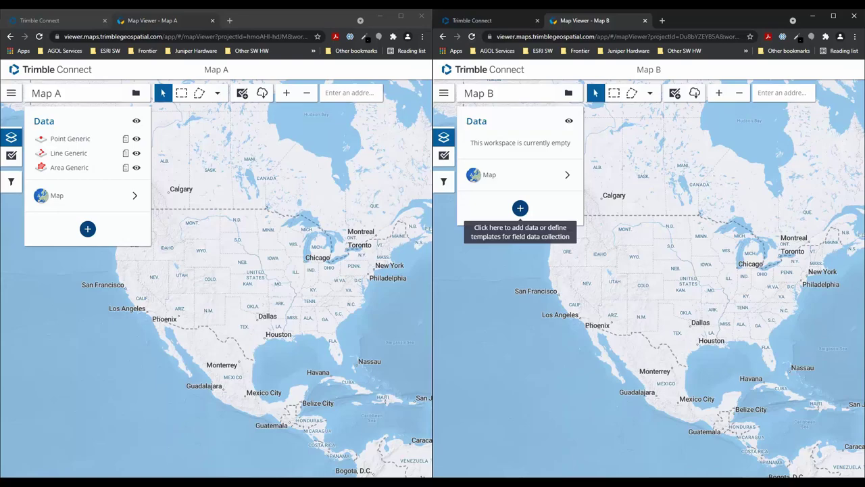
# Open TrimbleConnectCopyTemplateStart.bat from the TrimbleConnectCopyTemplateScript folder in Notepad++.
pyautogui.hotkey('alt', 'Tab')
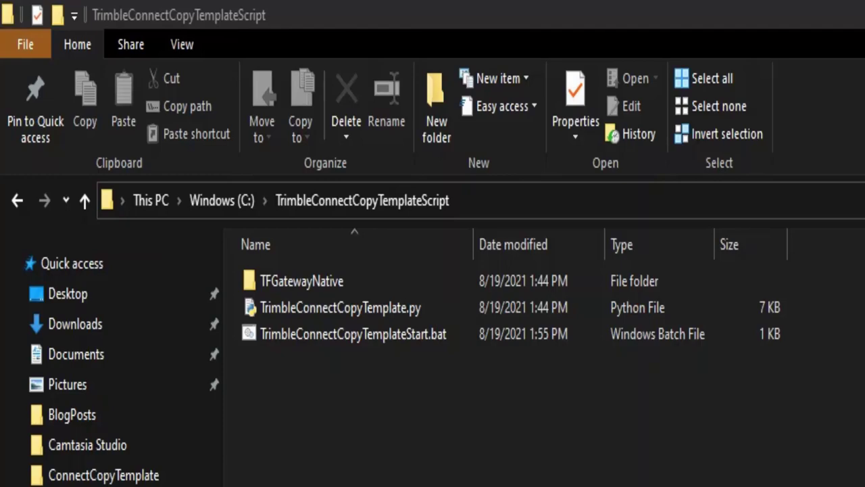
pyautogui.rightClick(392, 335)
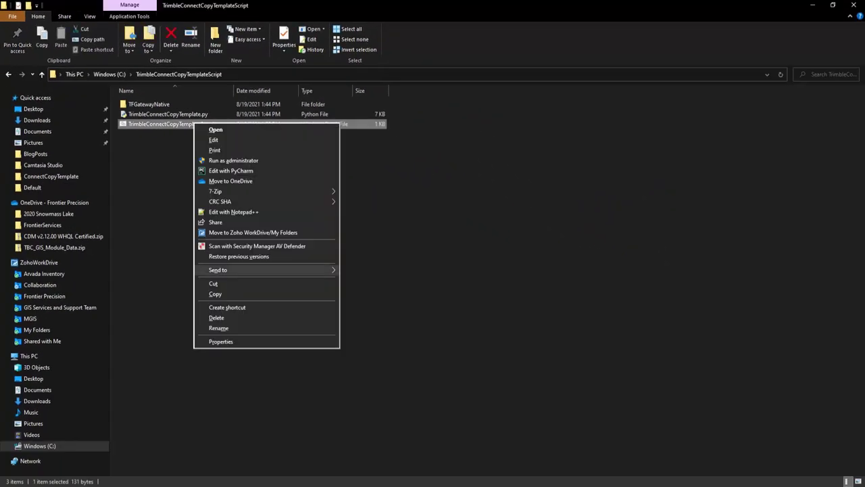
pyautogui.click(233, 211)
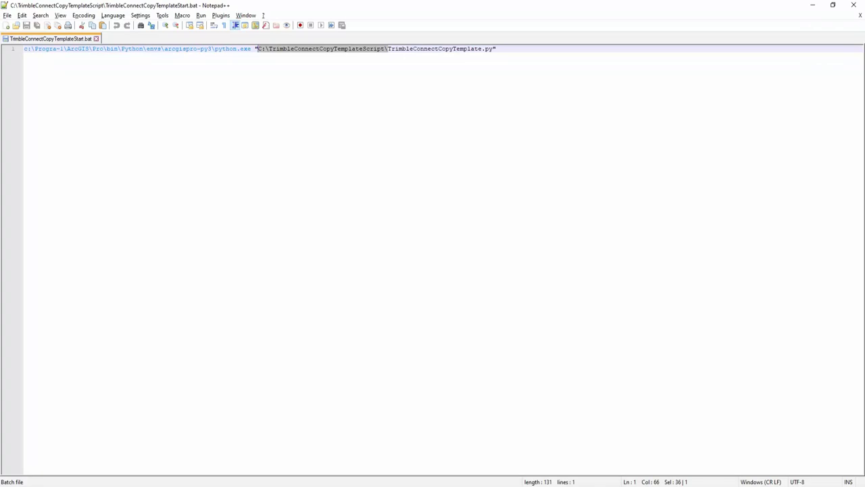
# Highlight the python.exe path and then the quoted TrimbleConnectCopyTemplate.py path on line 1.
pyautogui.click(496, 49)
pyautogui.moveTo(23, 49); pyautogui.dragTo(251, 48)
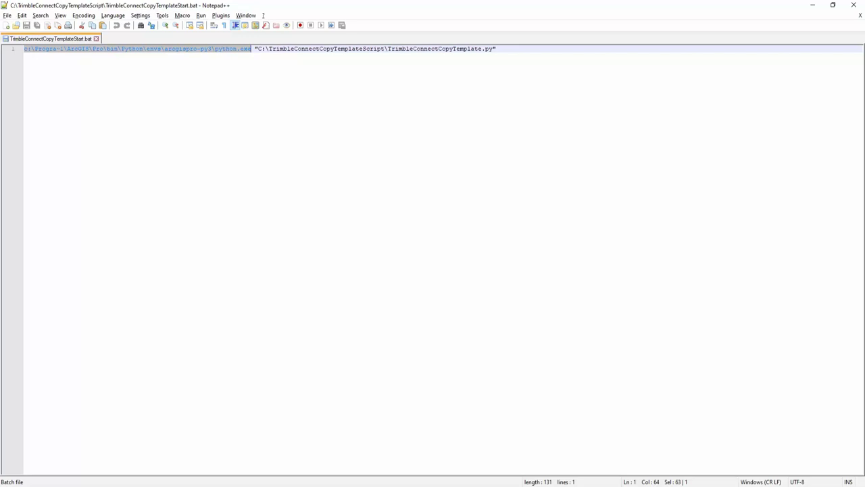
pyautogui.moveTo(257, 48); pyautogui.dragTo(490, 49)
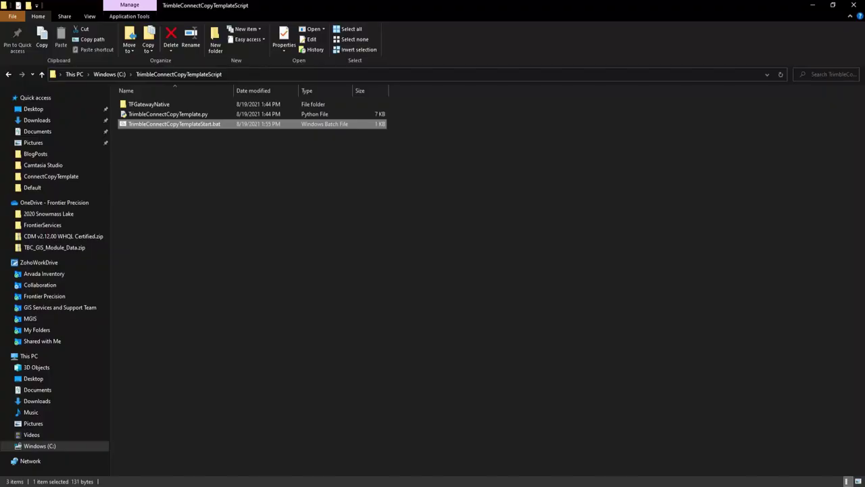
# Launch TrimbleConnectCopyTemplateStart.bat through cmd from the folder's address bar.
pyautogui.hotkey('alt', 'd')
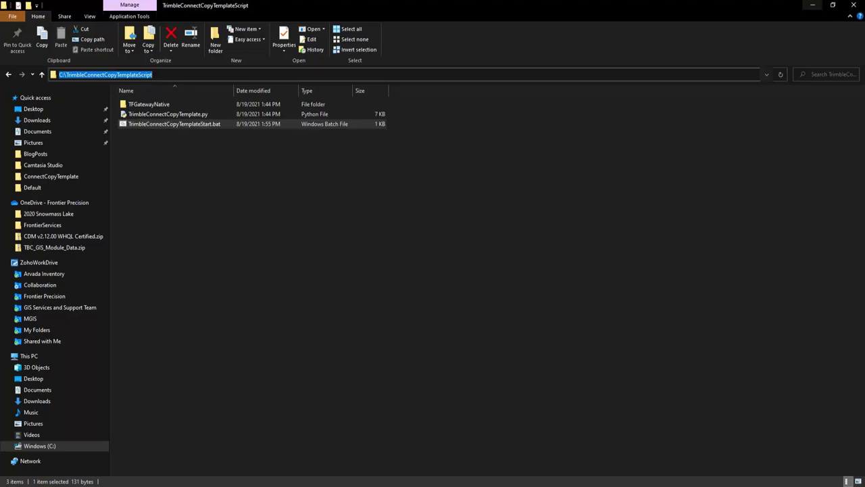
pyautogui.press('Escape')
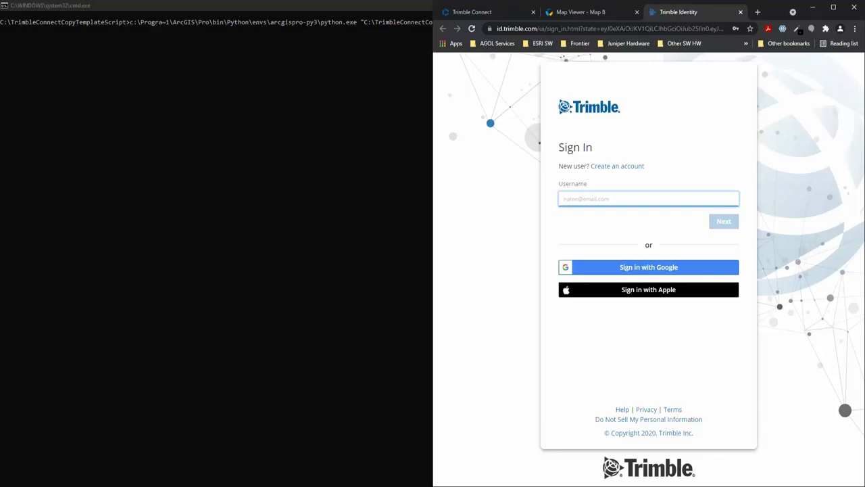
# Maximize Chrome, sign in to Trimble Identity with the account username, and reload the localhost page.
pyautogui.click(833, 7)
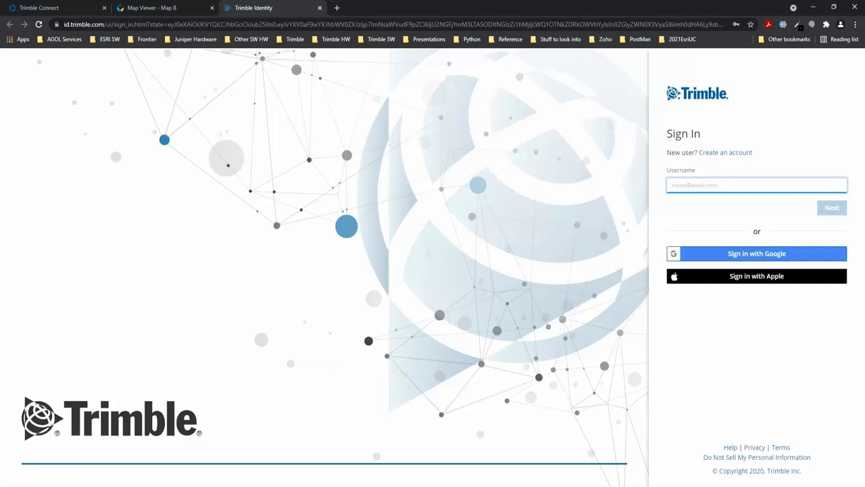
pyautogui.hotkey('ctrl', 'v')
pyautogui.press('Return')
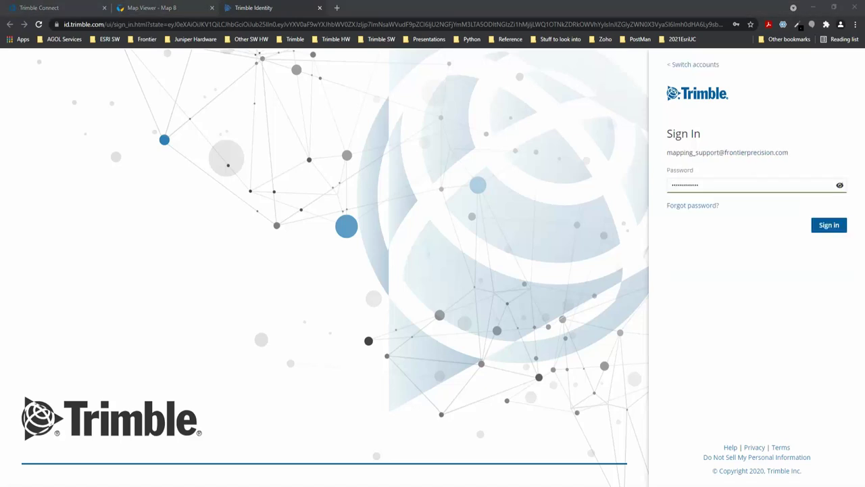
pyautogui.click(815, 225)
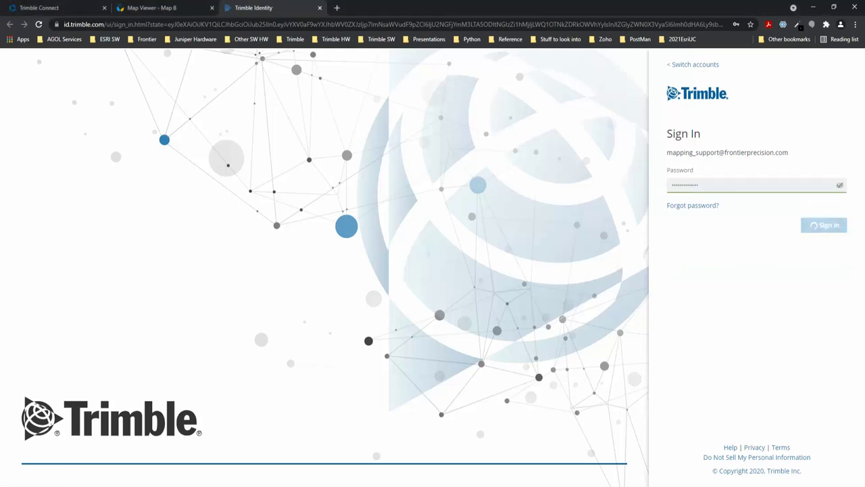
pyautogui.press('F5')
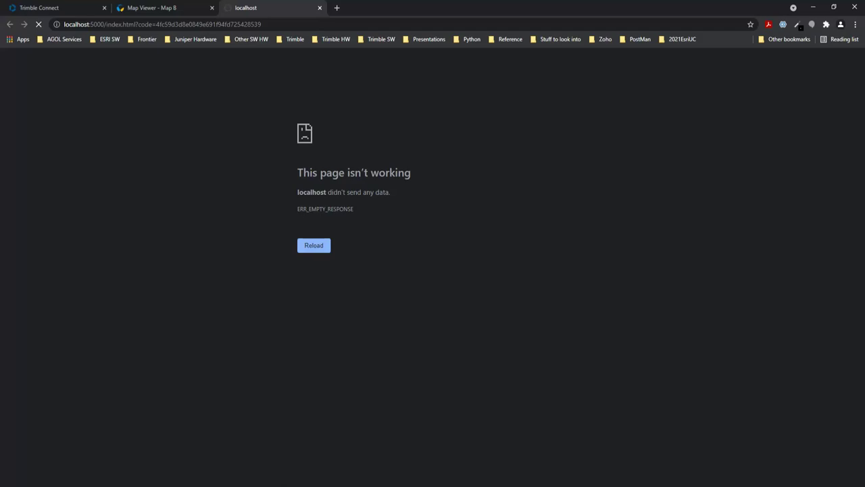
pyautogui.hotkey('alt', 'Tab')
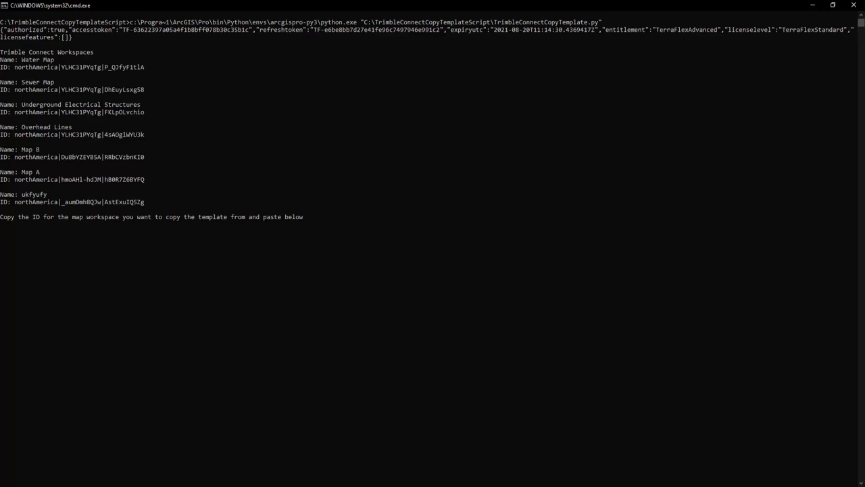
# Copy Map A's workspace ID from the list and enter it as the source workspace.
pyautogui.moveTo(154, 179); pyautogui.dragTo(14, 179)
pyautogui.hotkey('ctrl', 'c')
pyautogui.hotkey('ctrl', 'v')
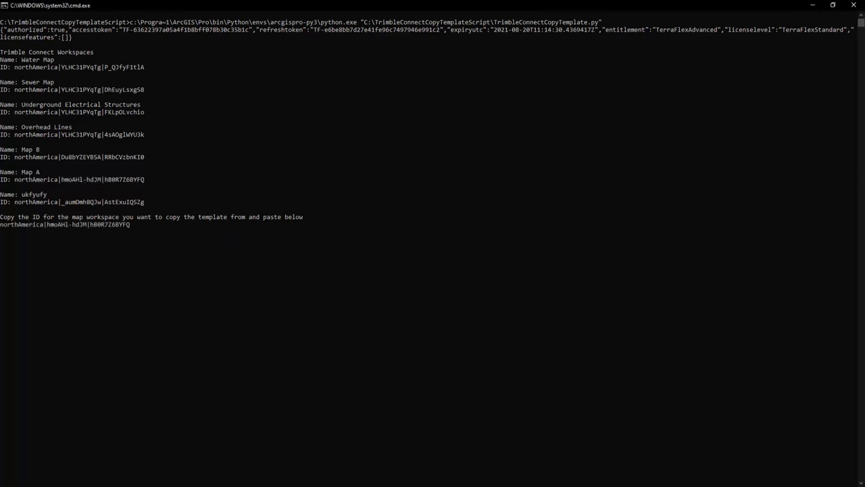
pyautogui.press('Return')
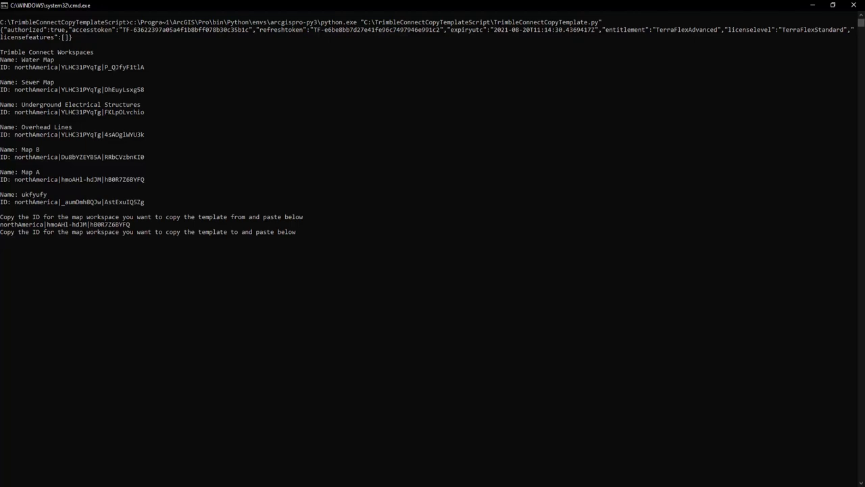
# Copy Map B's workspace ID from the list and enter it as the destination workspace.
pyautogui.moveTo(144, 157); pyautogui.dragTo(15, 157)
pyautogui.rightClick(14, 156)
pyautogui.hotkey('ctrl', 'v')
pyautogui.press('Return')
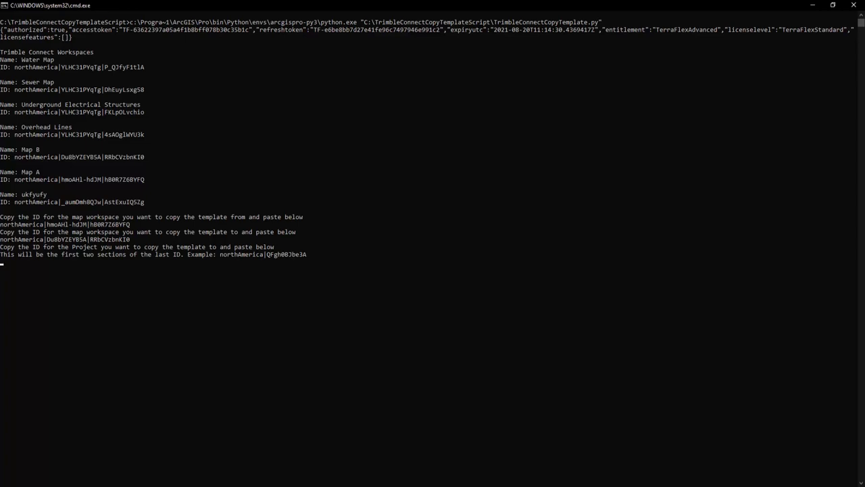
# Enter the project ID by pasting Map B's ID trimmed to its first two sections.
pyautogui.hotkey('ctrl', 'v')
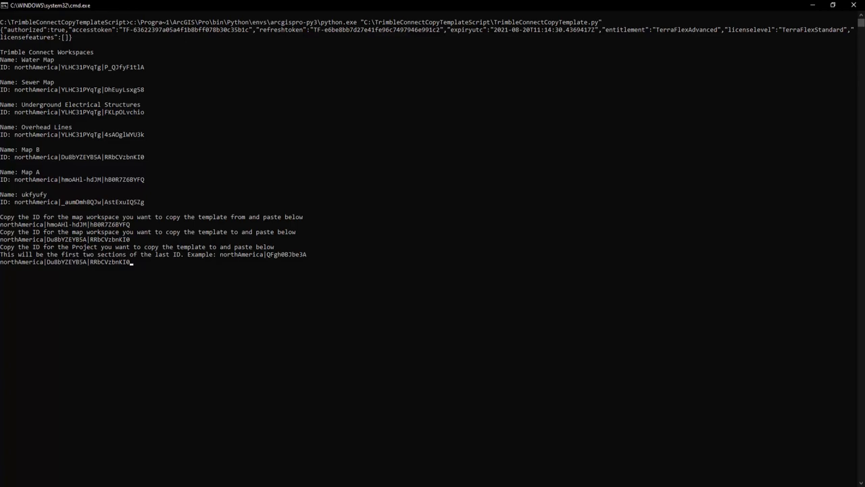
pyautogui.press('BackSpace')
pyautogui.press('BackSpace')
pyautogui.press('BackSpace')
pyautogui.press('BackSpace')
pyautogui.press('BackSpace')
pyautogui.press('BackSpace')
pyautogui.press('BackSpace')
pyautogui.press('BackSpace')
pyautogui.press('BackSpace')
pyautogui.press('BackSpace')
pyautogui.press('BackSpace')
pyautogui.press('BackSpace')
pyautogui.press('Return')
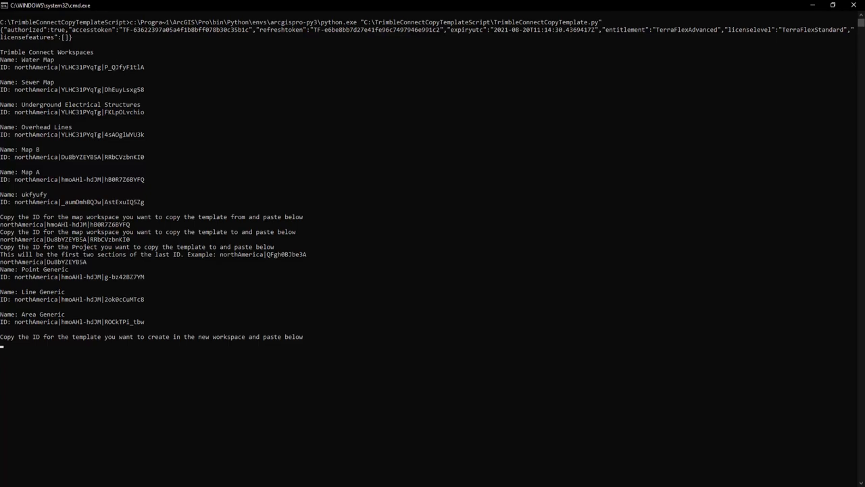
# Paste the Point Generic template ID and name the new layer 'Point Generic'.
pyautogui.moveTo(147, 277); pyautogui.dragTo(14, 276)
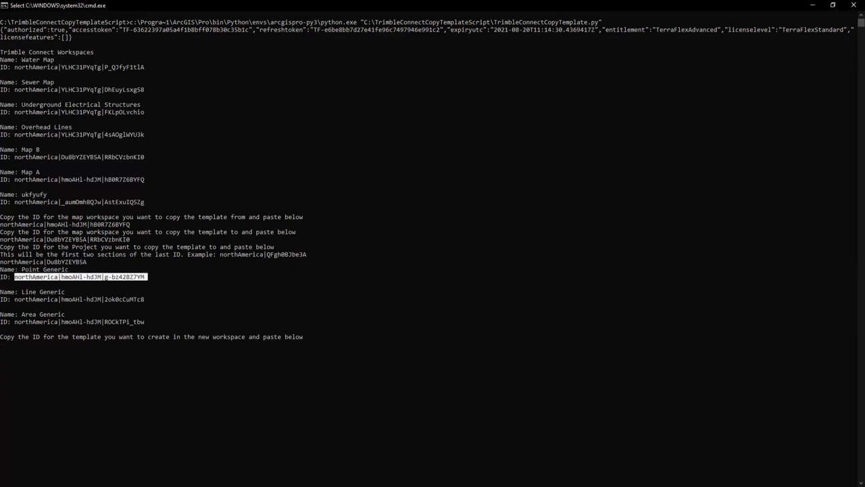
pyautogui.hotkey('ctrl', 'c')
pyautogui.hotkey('ctrl', 'v')
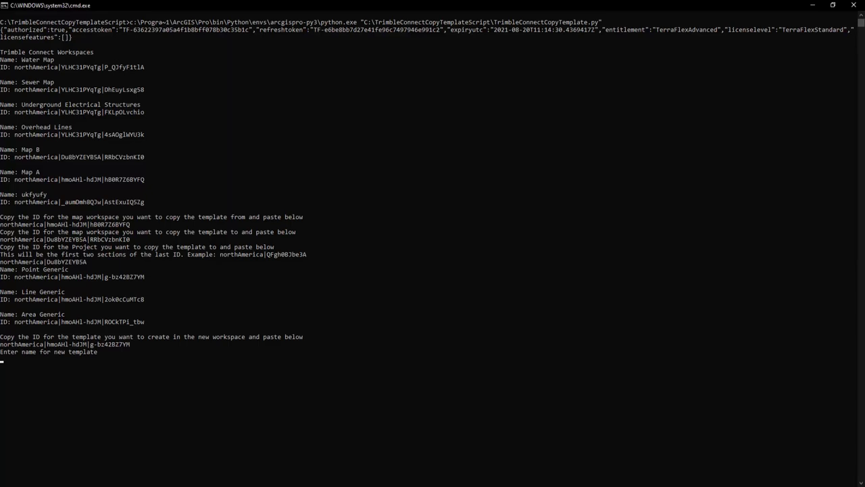
pyautogui.write('Point Generic')
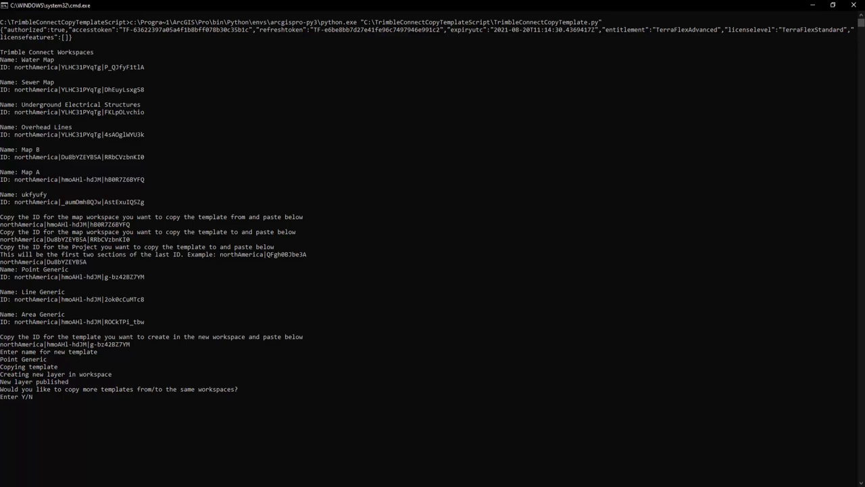
# Close the localhost error tab in the second Chrome window and view Map B's layers.
pyautogui.moveTo(99, 483)
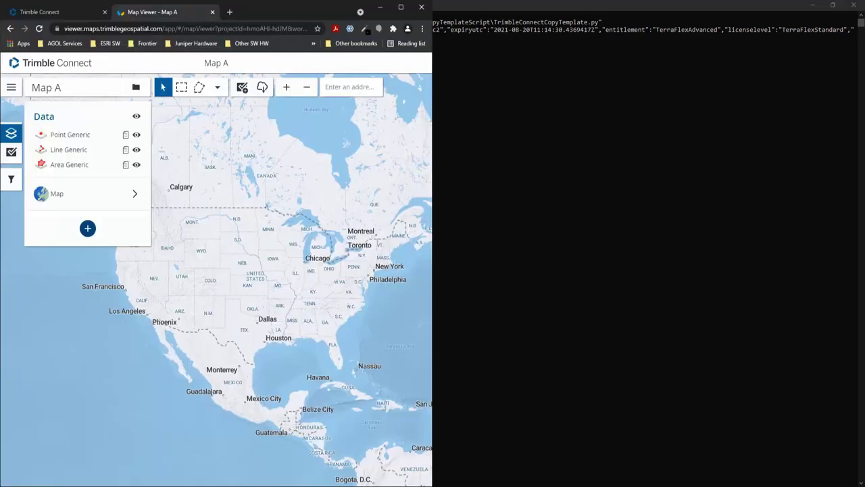
pyautogui.click(139, 456)
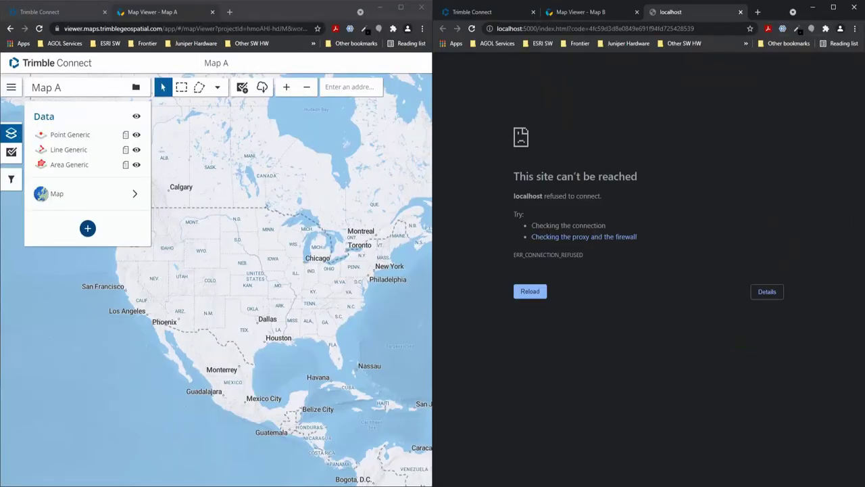
pyautogui.click(740, 12)
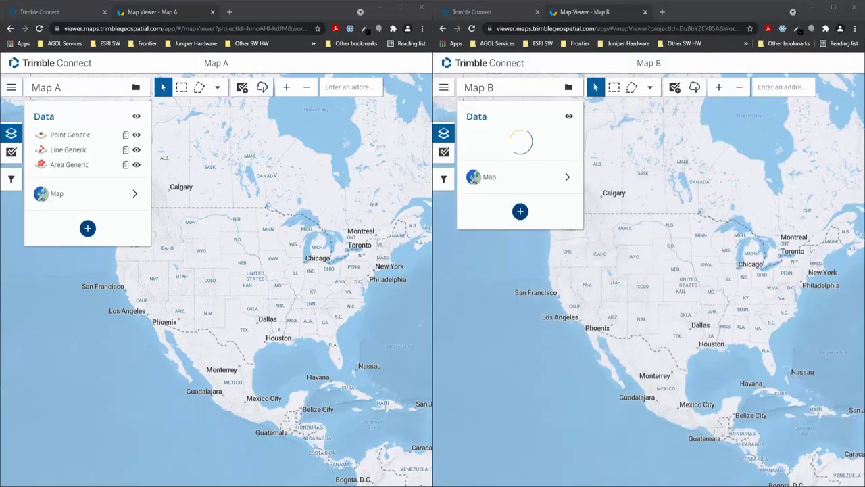
pyautogui.moveTo(507, 135)
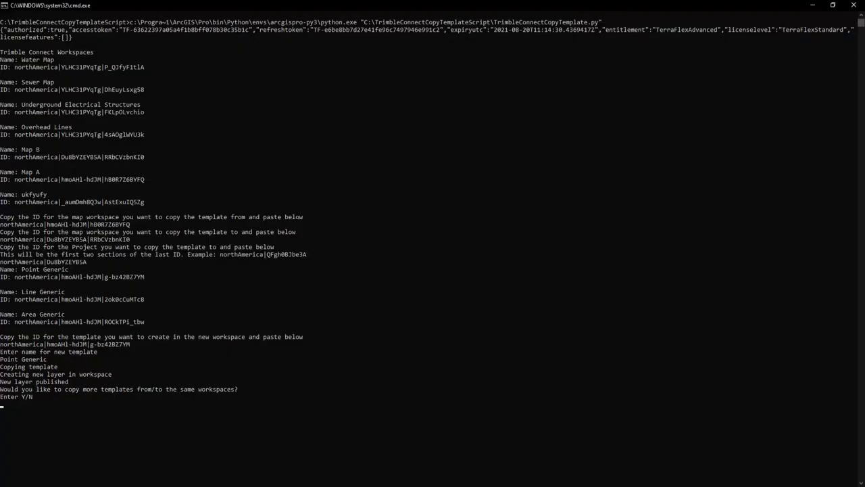
# Answer Y to copy another template, paste the Line Generic template ID, and name it 'Line Generic'.
pyautogui.write('Y')
pyautogui.press('Return')
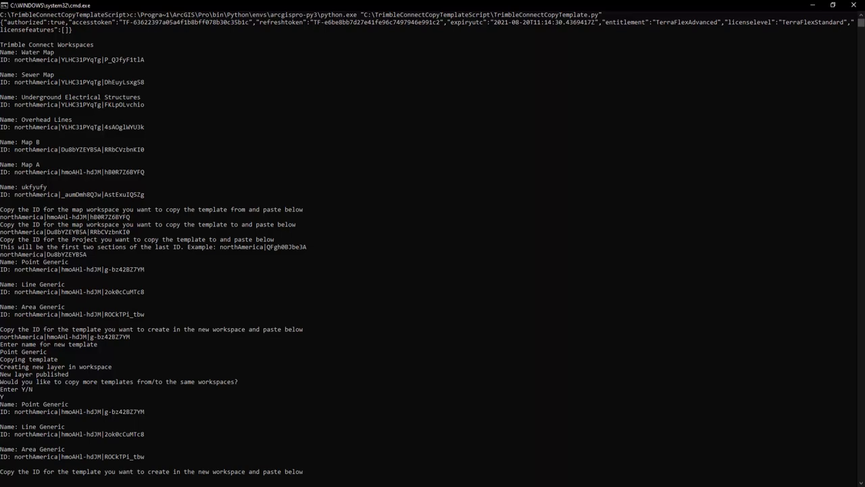
pyautogui.moveTo(146, 434); pyautogui.dragTo(14, 434)
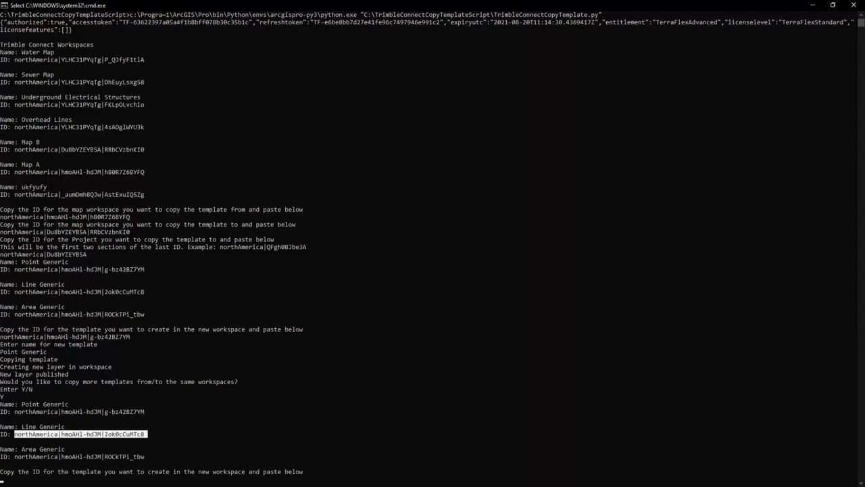
pyautogui.hotkey('ctrl', 'c')
pyautogui.hotkey('ctrl', 'v')
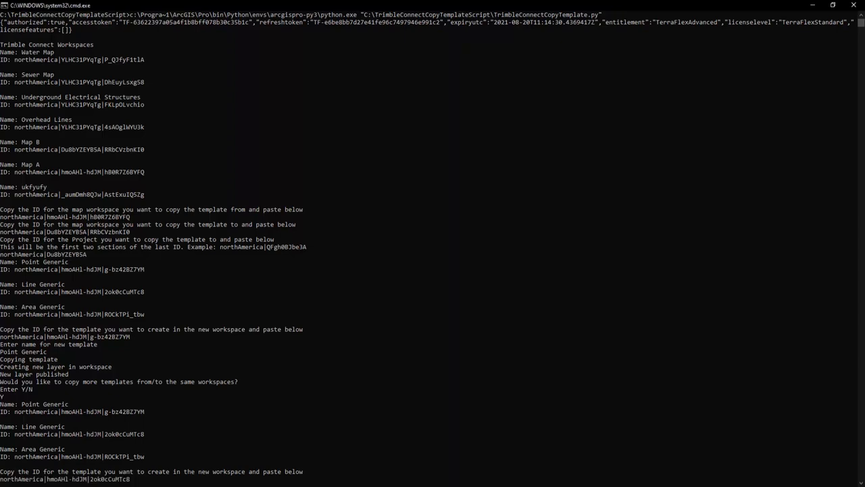
pyautogui.press('Return')
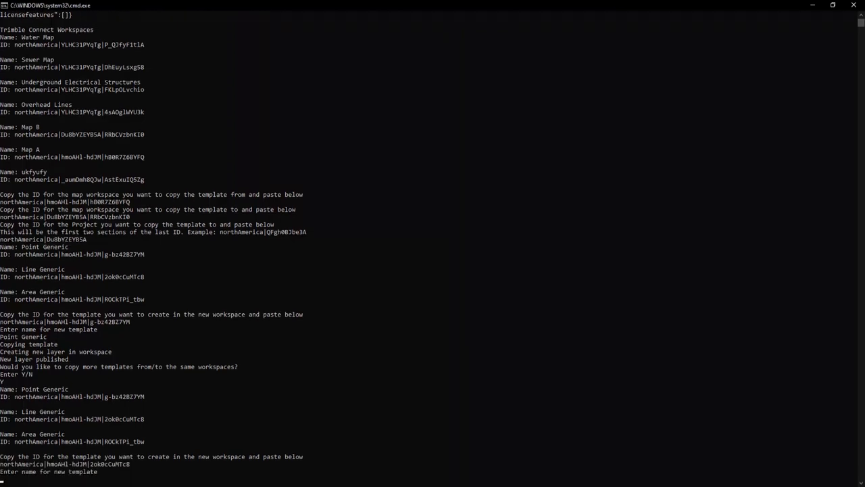
pyautogui.write('Line Generic')
pyautogui.press('Return')
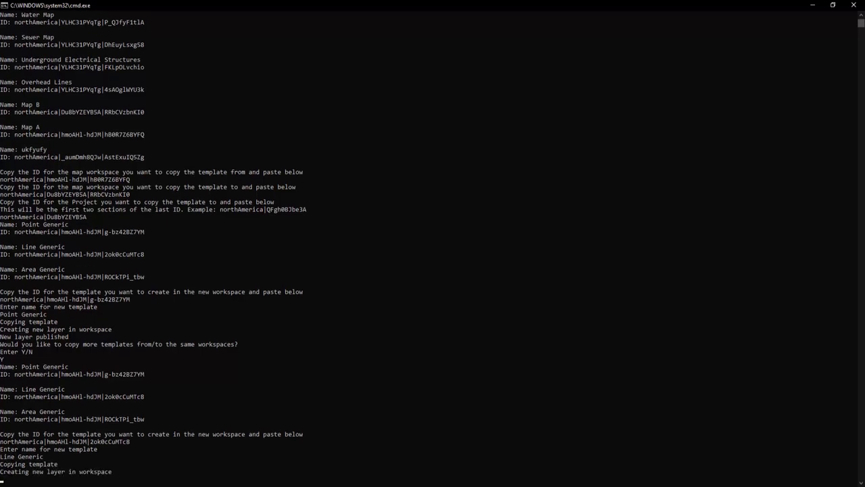
# Restore Map A and Map B side by side, reload Map B to check Line Generic, then minimize both.
pyautogui.moveTo(98, 482)
pyautogui.click(126, 457)
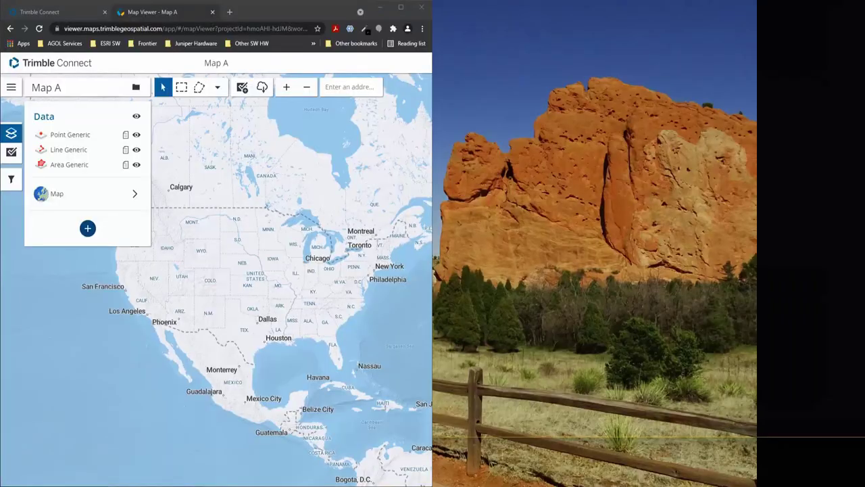
pyautogui.click(98, 458)
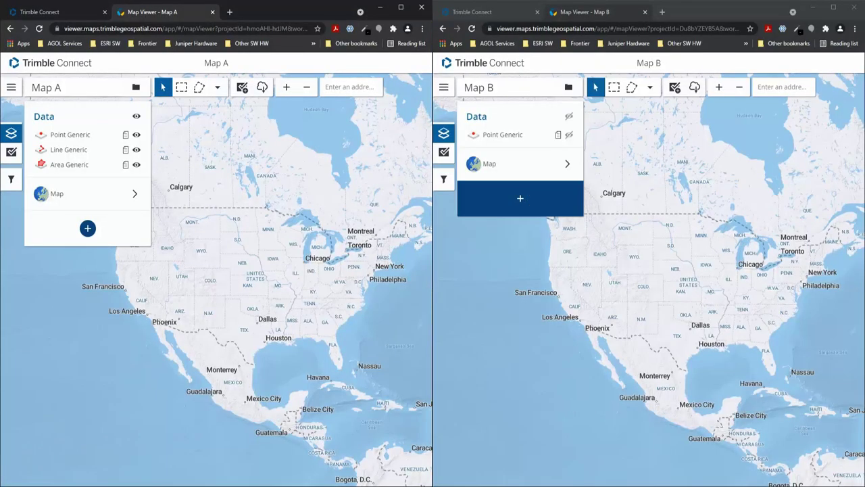
pyautogui.click(471, 29)
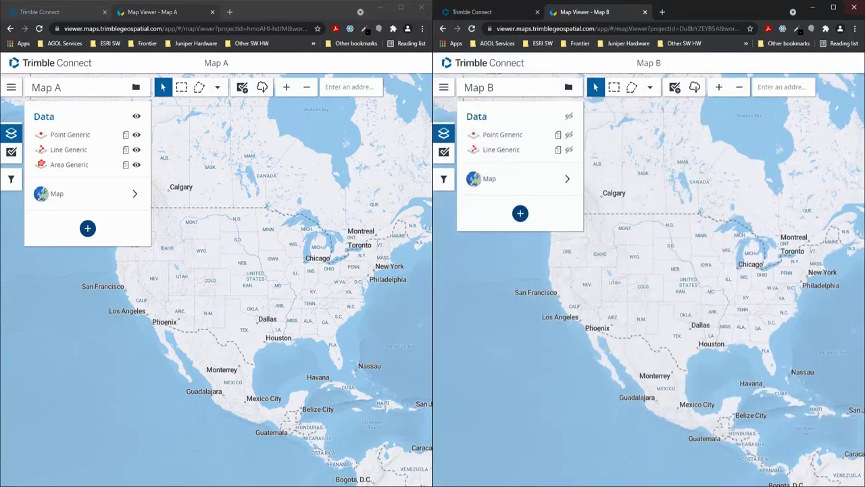
pyautogui.click(853, 7)
pyautogui.click(380, 7)
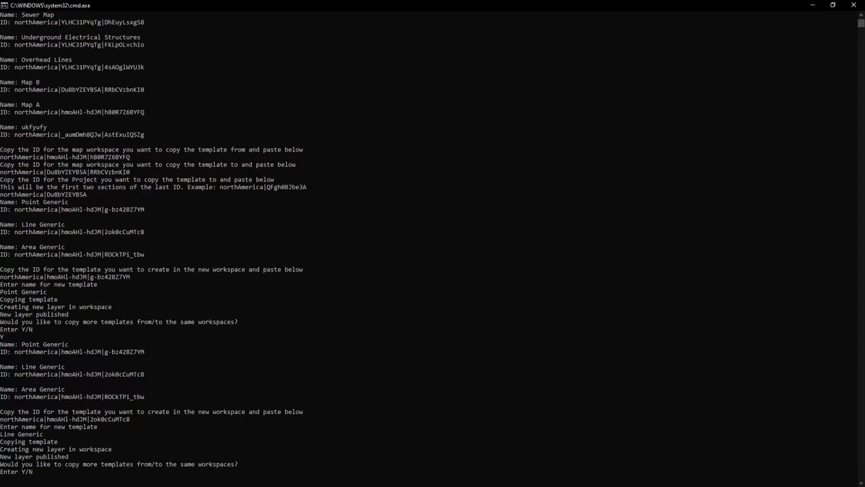
# Decline further copies to end the script, then snap Map B right and Map A left to compare Data panels.
pyautogui.press('Return')
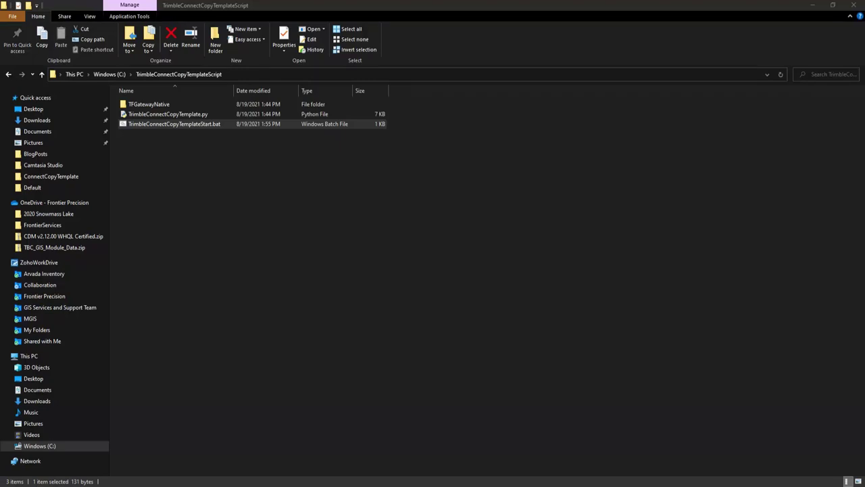
pyautogui.click(125, 457)
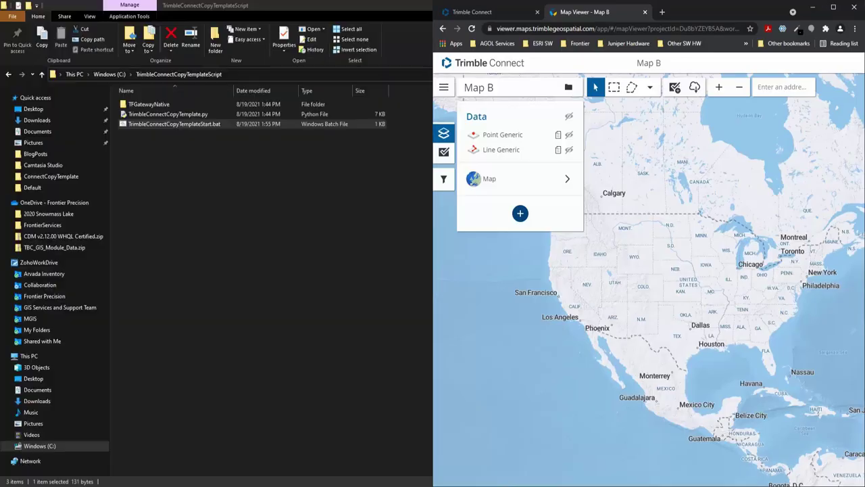
pyautogui.moveTo(101, 481)
pyautogui.click(74, 460)
pyautogui.moveTo(547, 149)
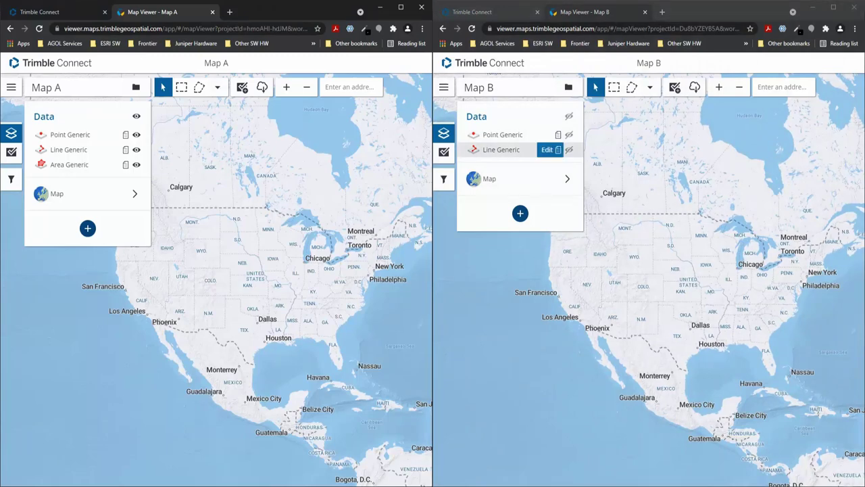
pyautogui.moveTo(547, 135)
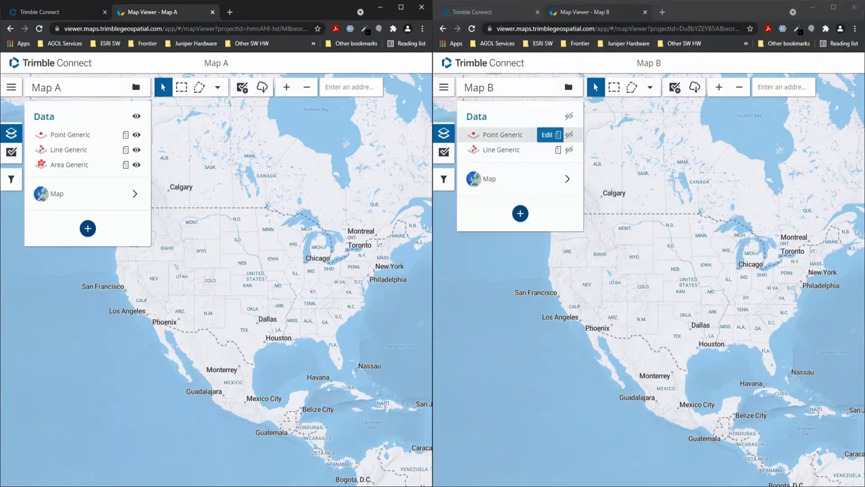